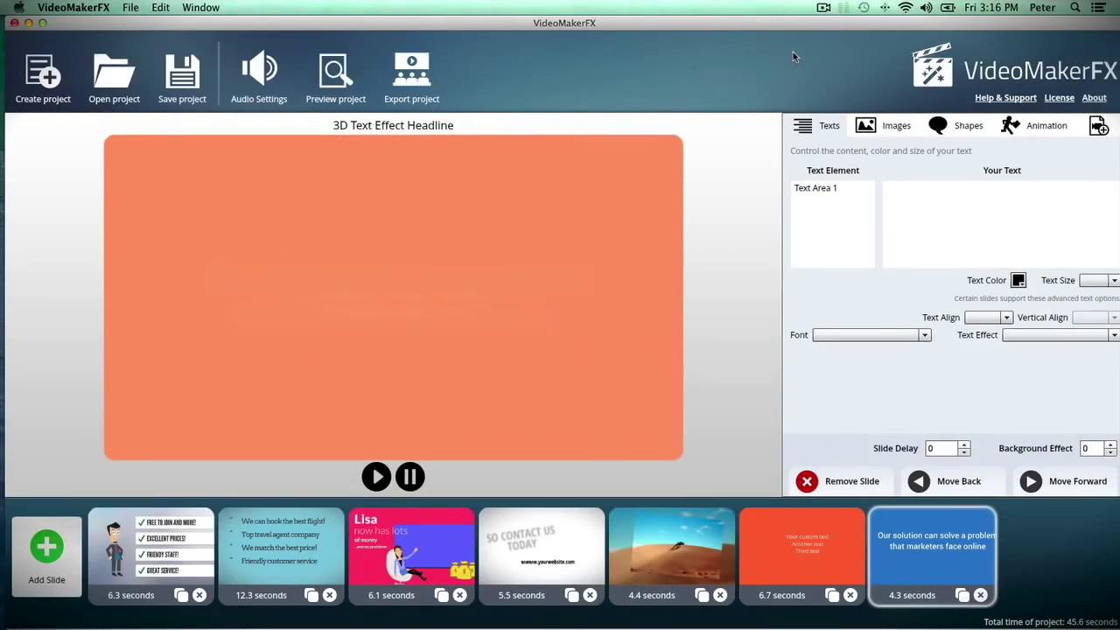
# Step: Open the Character Lisa – Slide 10 template to preview its animation
pyautogui.click(429, 535)
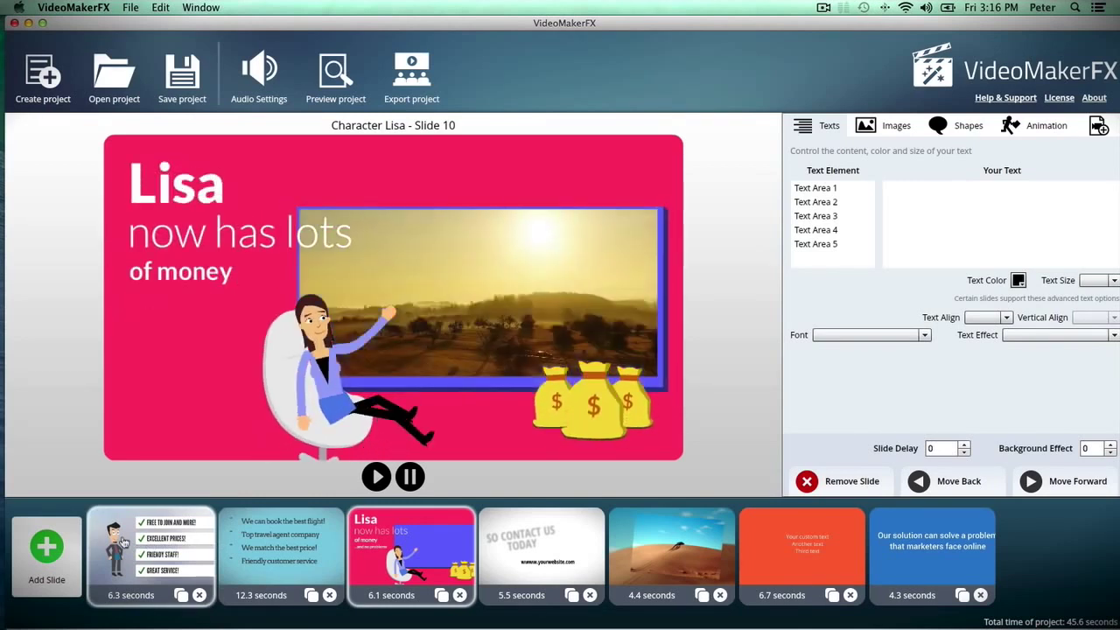
pyautogui.click(124, 542)
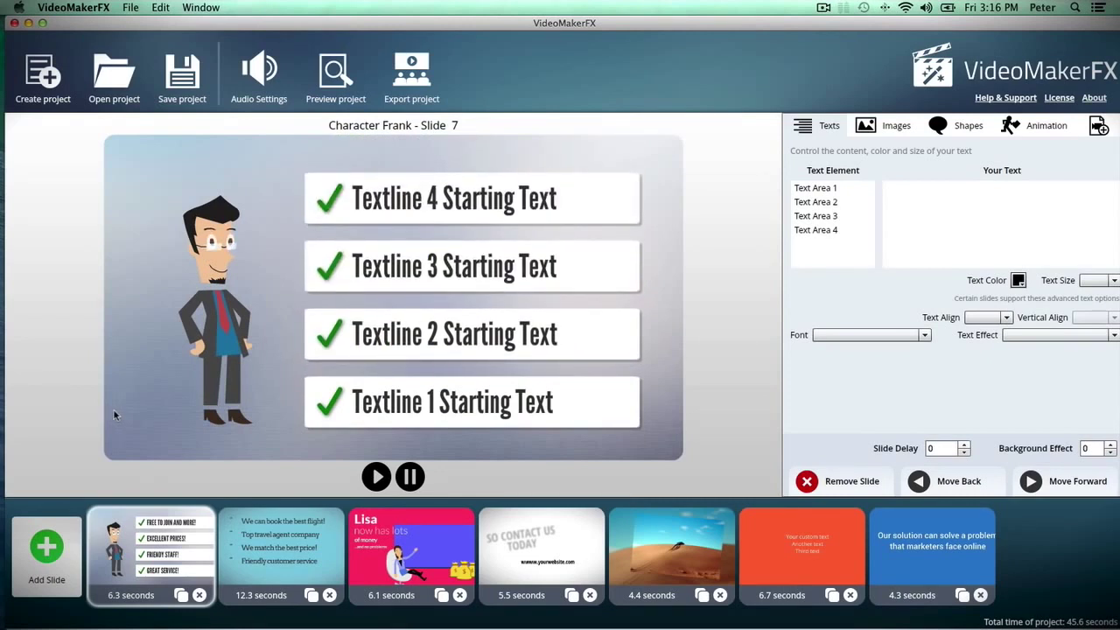
pyautogui.click(411, 547)
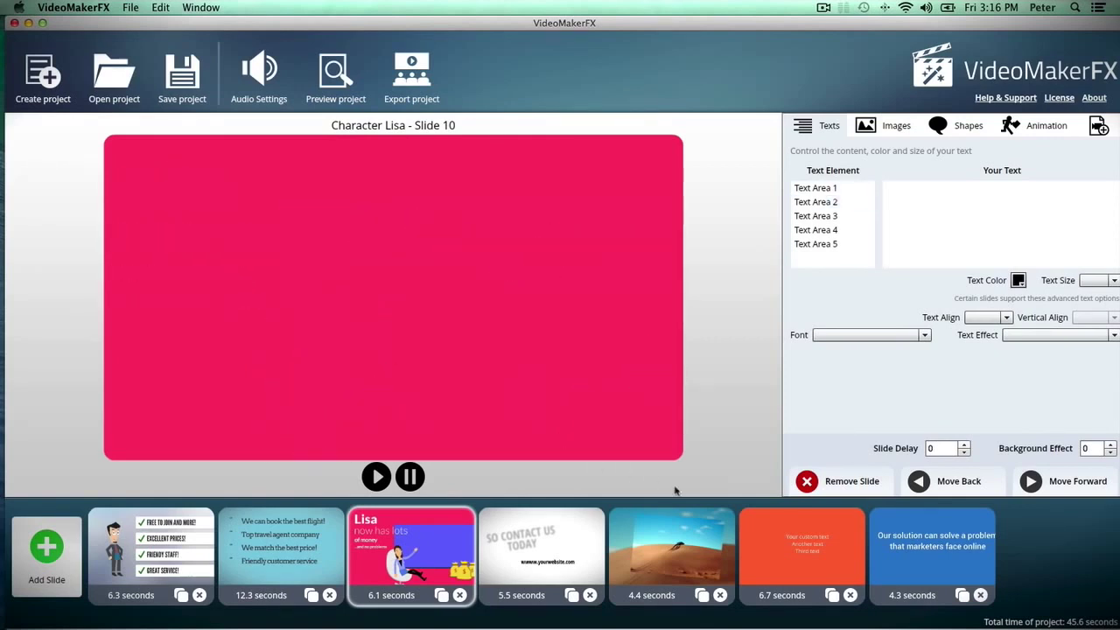
pyautogui.click(902, 552)
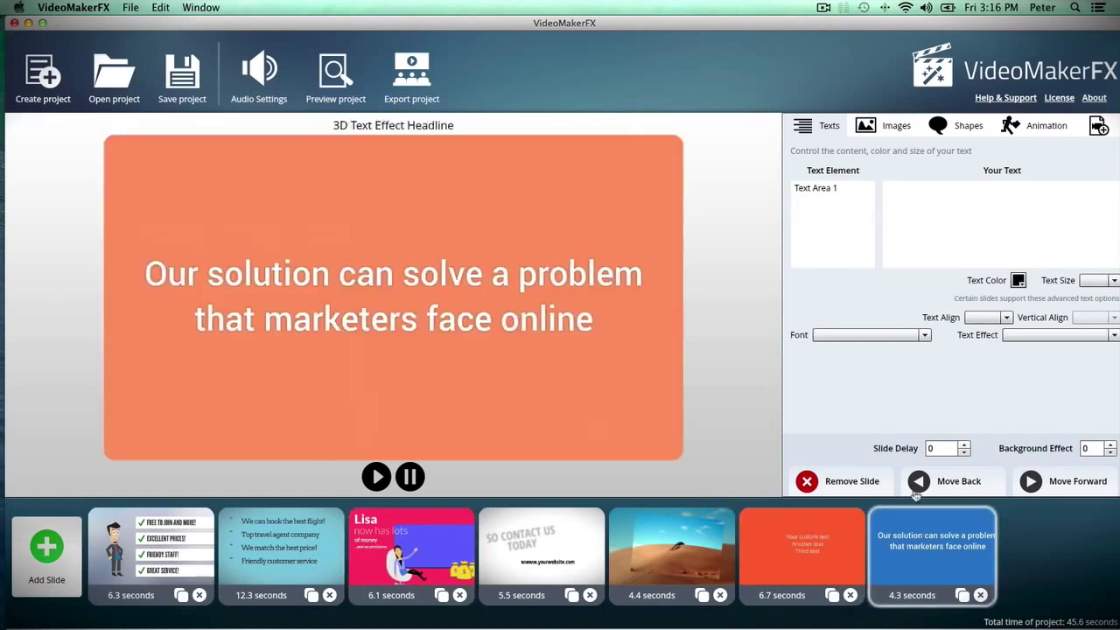
# Step: Replace the headline text with 'Hello and welcome to VideoMakerFX'
pyautogui.click(812, 189)
pyautogui.moveTo(1106, 187); pyautogui.dragTo(863, 203)
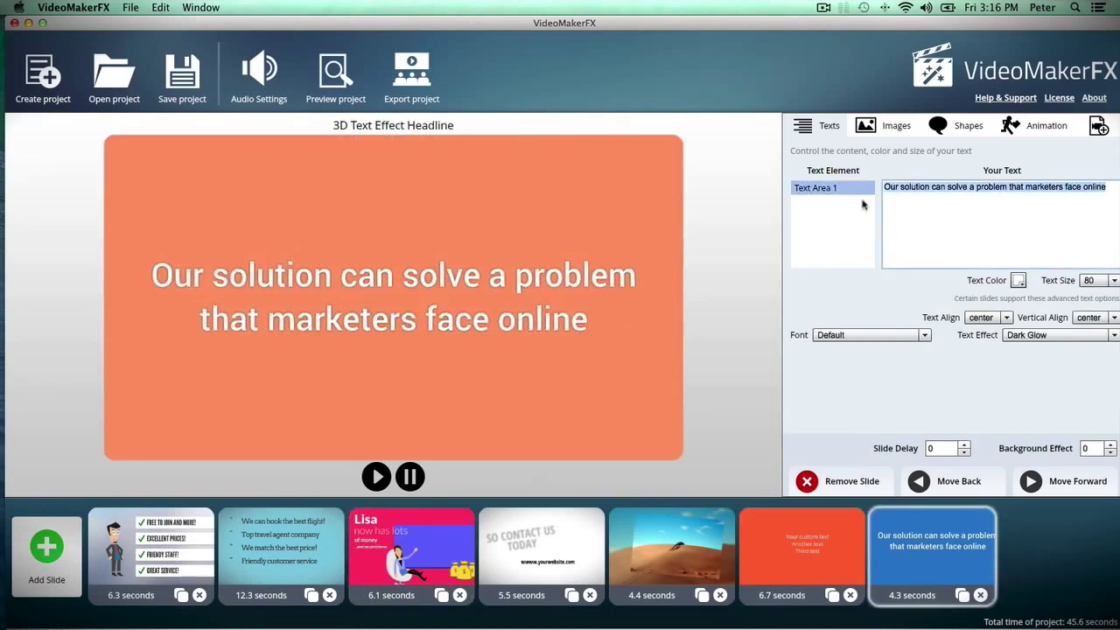
pyautogui.press('BackSpace')
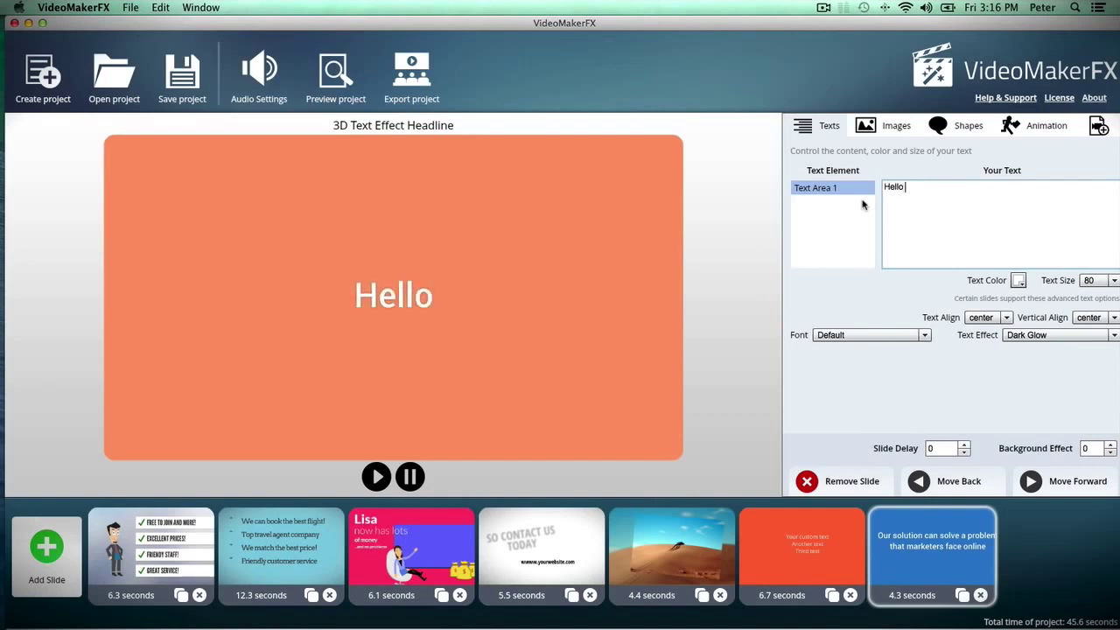
pyautogui.write('Hello and welcome ')
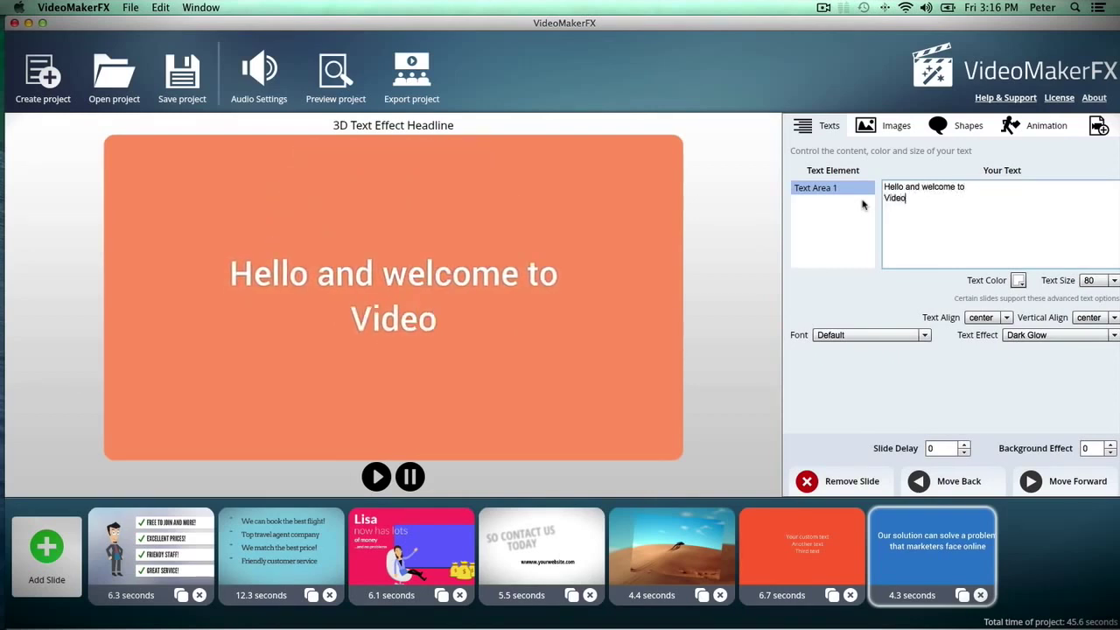
pyautogui.write('to VideoMakerFX')
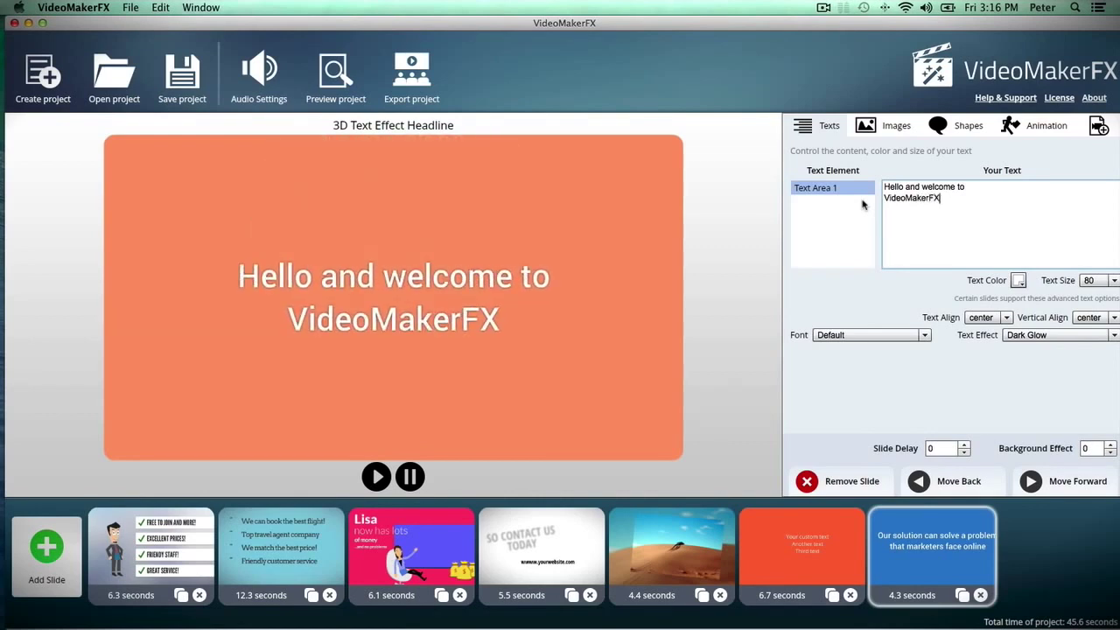
# Step: Set the headline font to Arvo Bold after trying Arvo Regular
pyautogui.click(901, 340)
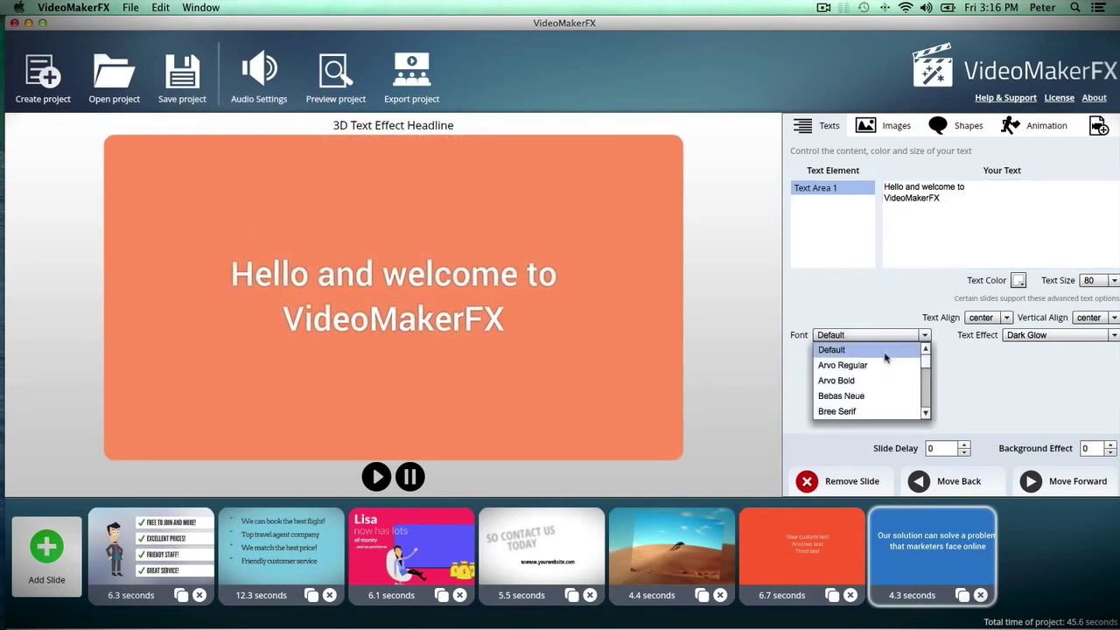
pyautogui.click(865, 365)
pyautogui.click(866, 336)
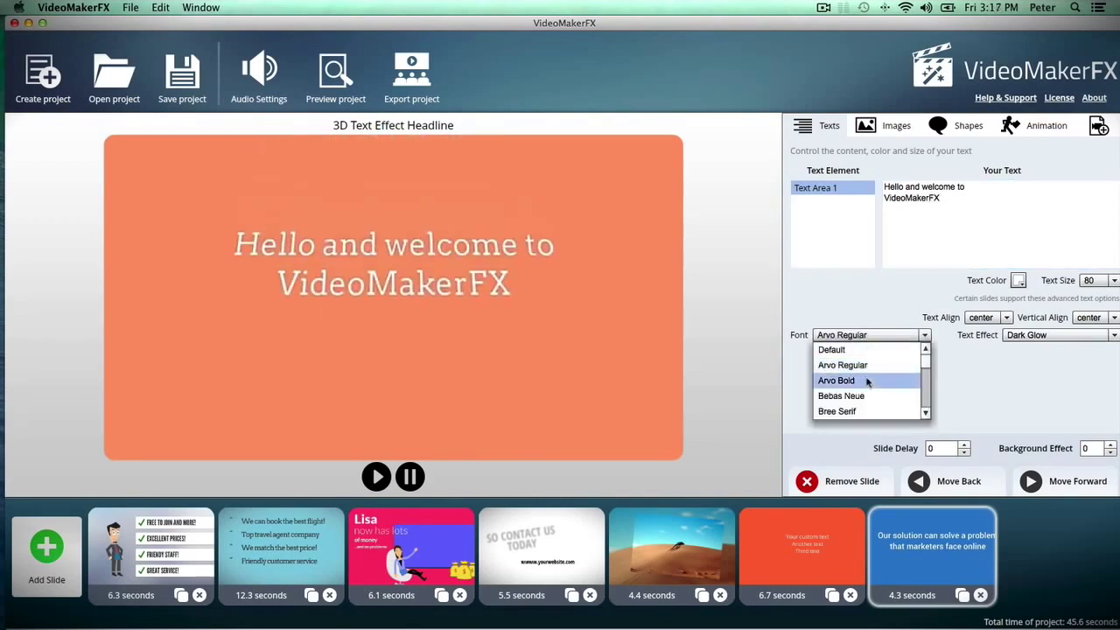
pyautogui.click(865, 380)
# Step: Keep the Dark Glow text effect after trying Soft Blur, then open the desert photo slide
pyautogui.click(1060, 335)
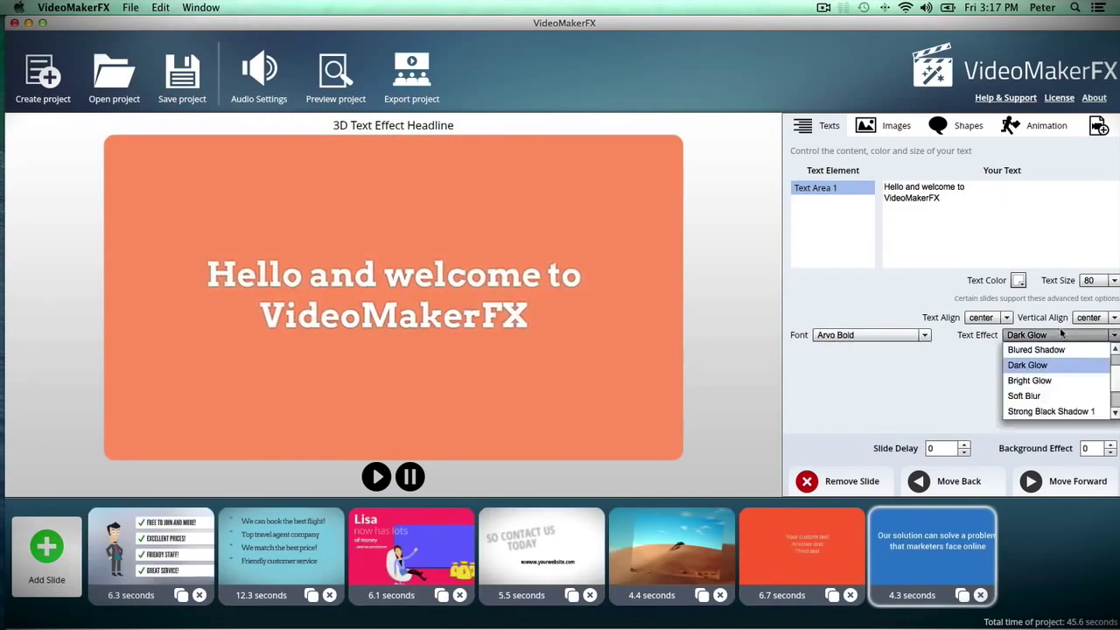
pyautogui.click(1024, 387)
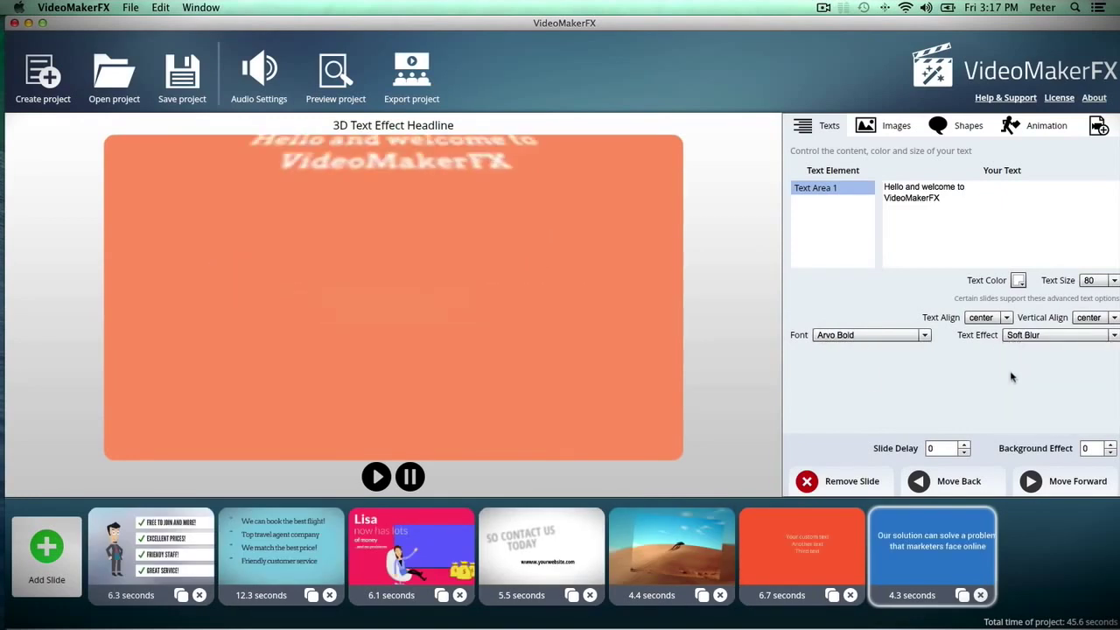
pyautogui.click(1037, 335)
pyautogui.scroll(1, 1035, 359)
pyautogui.click(1035, 352)
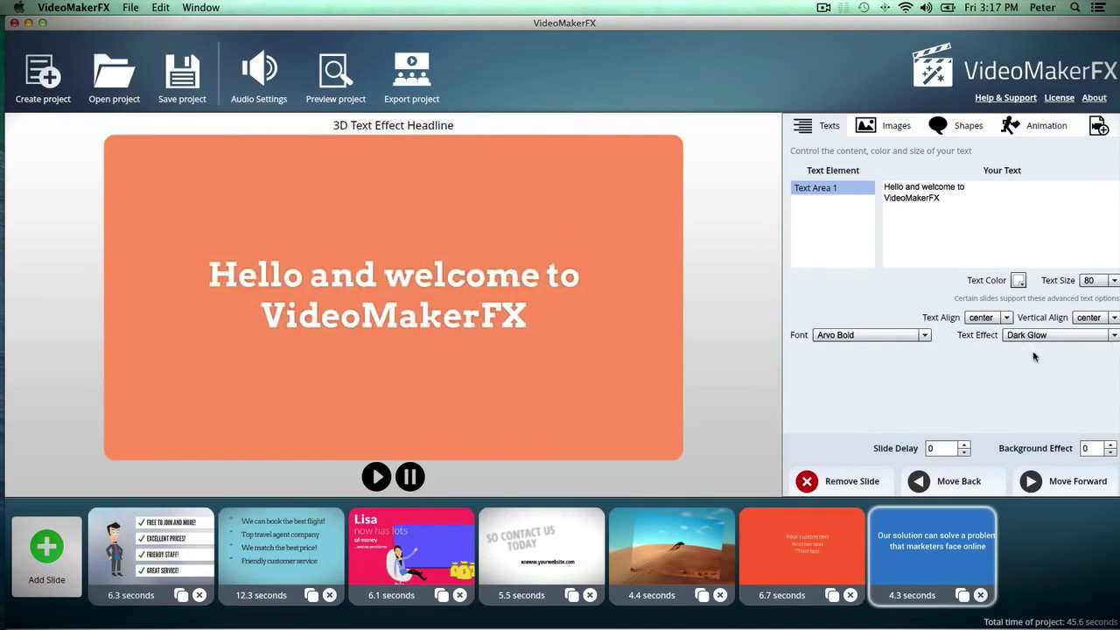
pyautogui.click(628, 532)
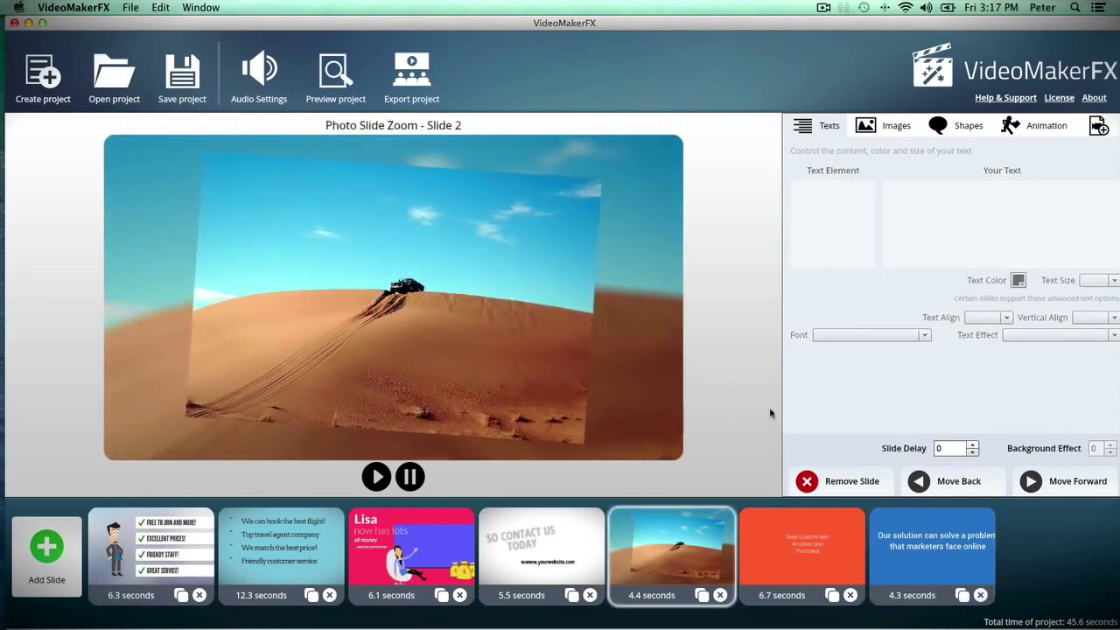
# Step: Open the SO CONTACT US TODAY slide, then begin adding a new slide
pyautogui.click(539, 535)
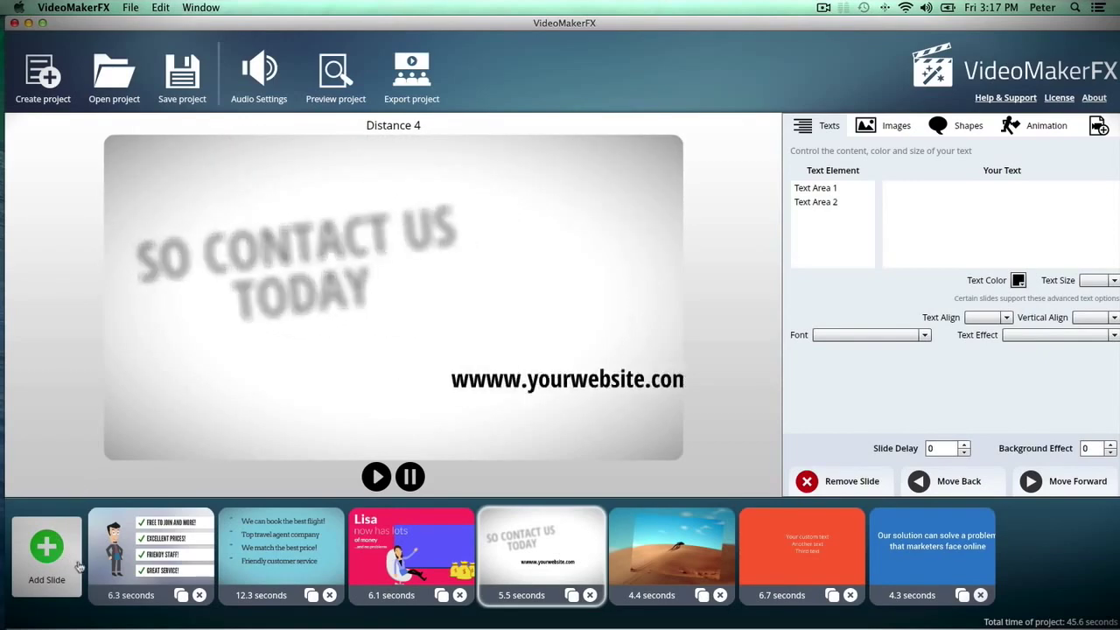
pyautogui.click(74, 560)
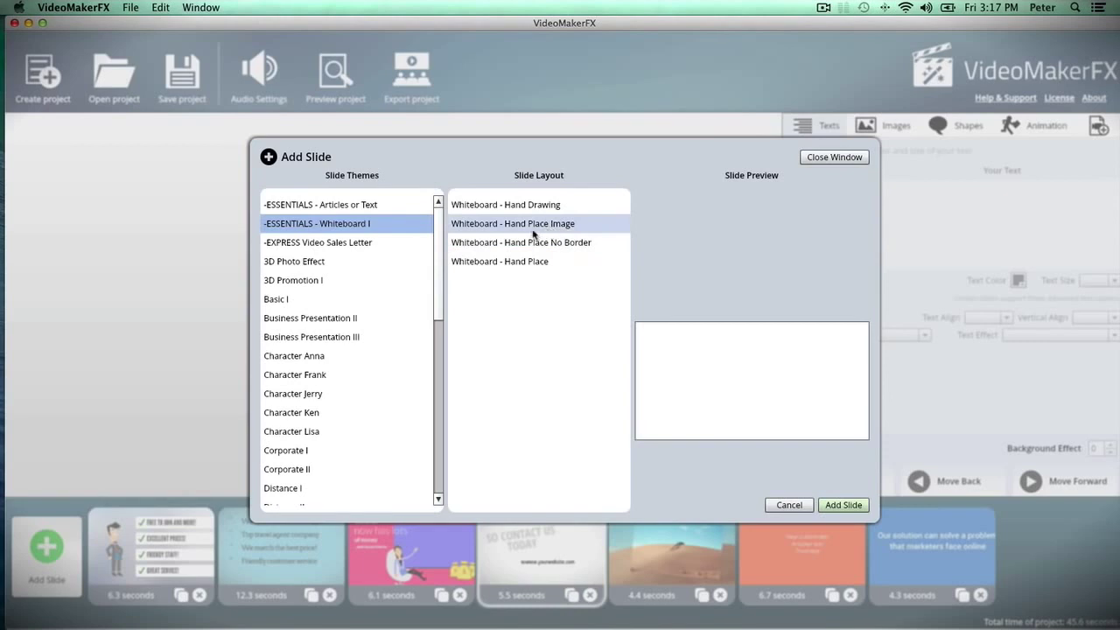
# Step: Add a Whiteboard – Hand Place slide to the end of the project
pyautogui.click(514, 261)
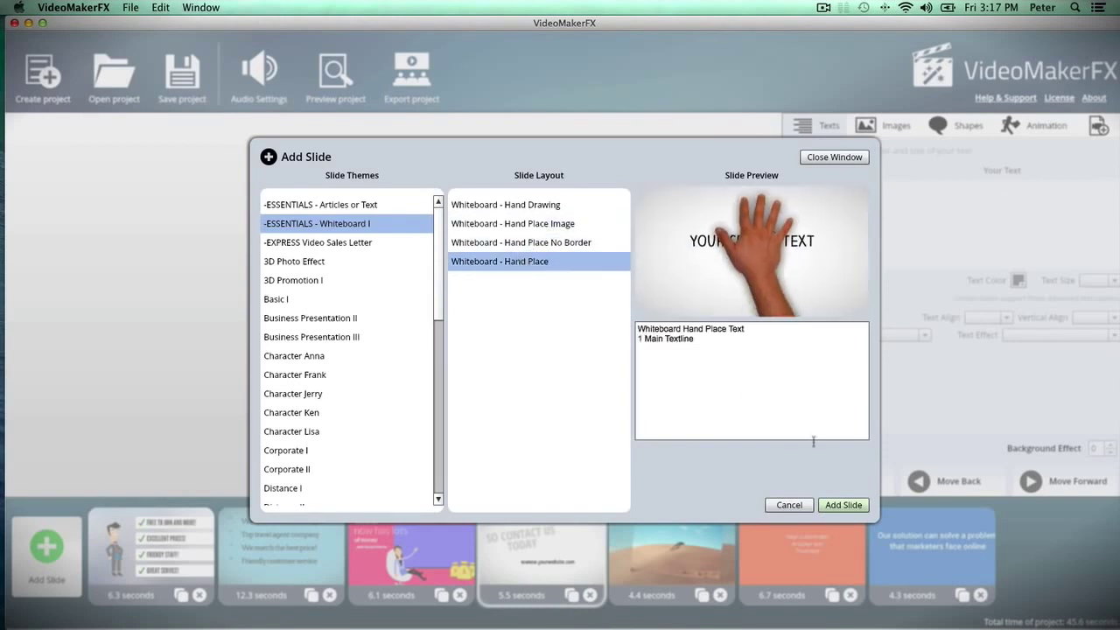
pyautogui.click(843, 505)
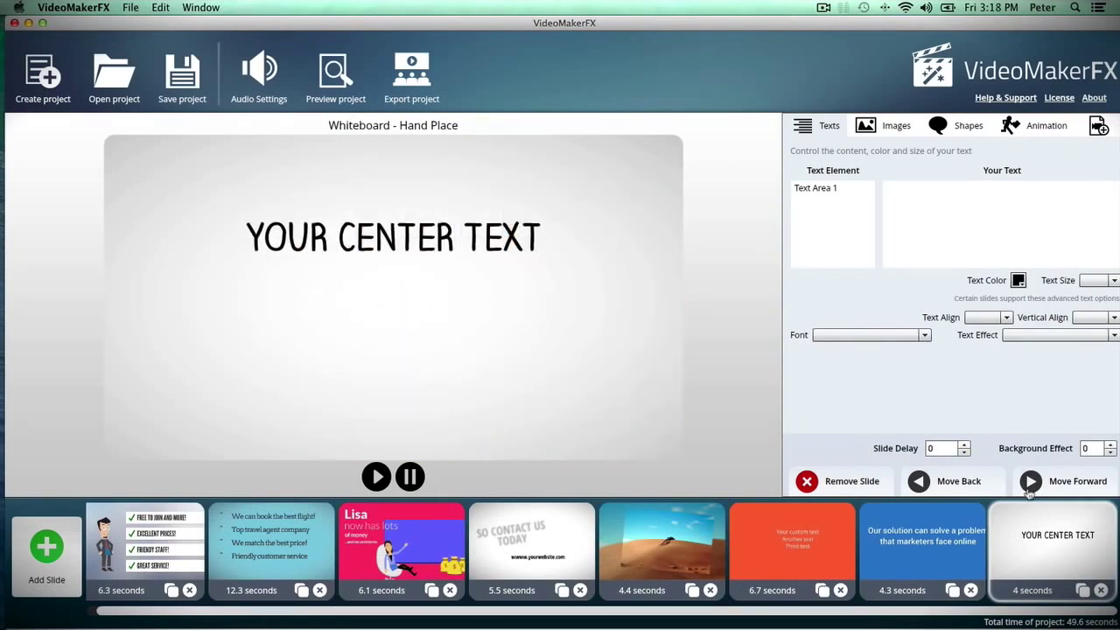
pyautogui.click(823, 187)
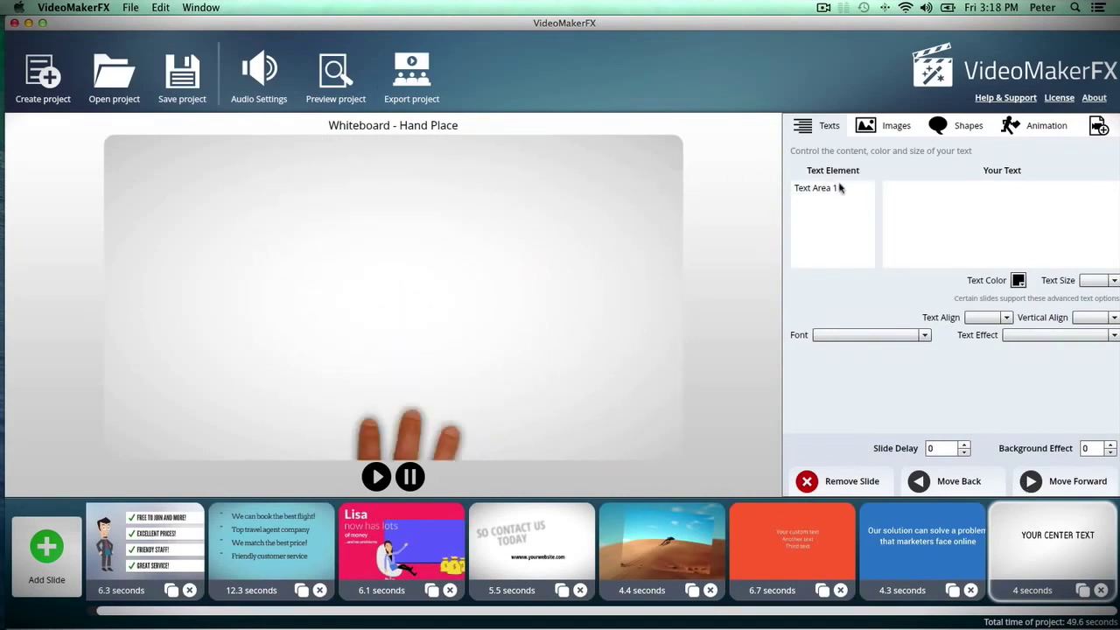
# Step: Replace its placeholder with the two-line text 'just like the / expensive videos do it'
pyautogui.press('BackSpace')
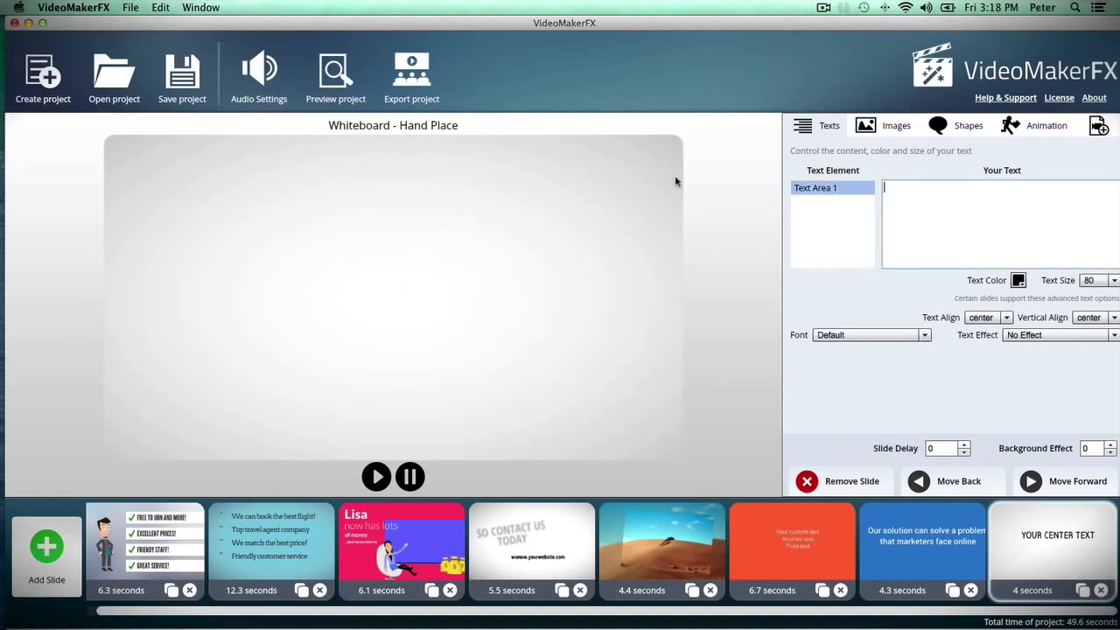
pyautogui.write('just like the')
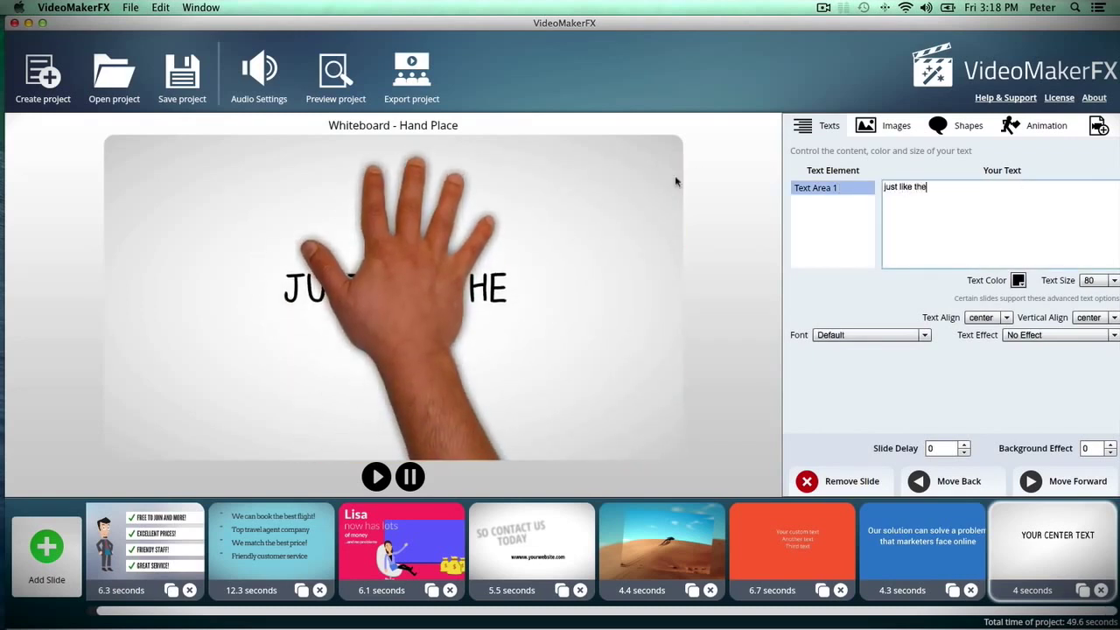
pyautogui.press('Return')
pyautogui.write('expensive videos do itr')
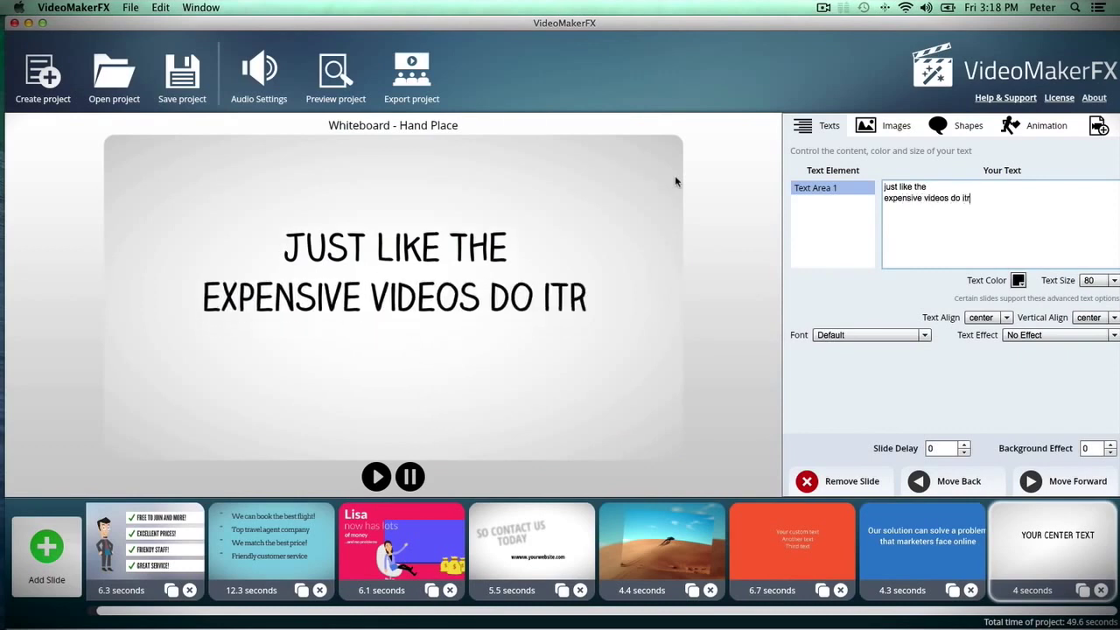
pyautogui.press('BackSpace')
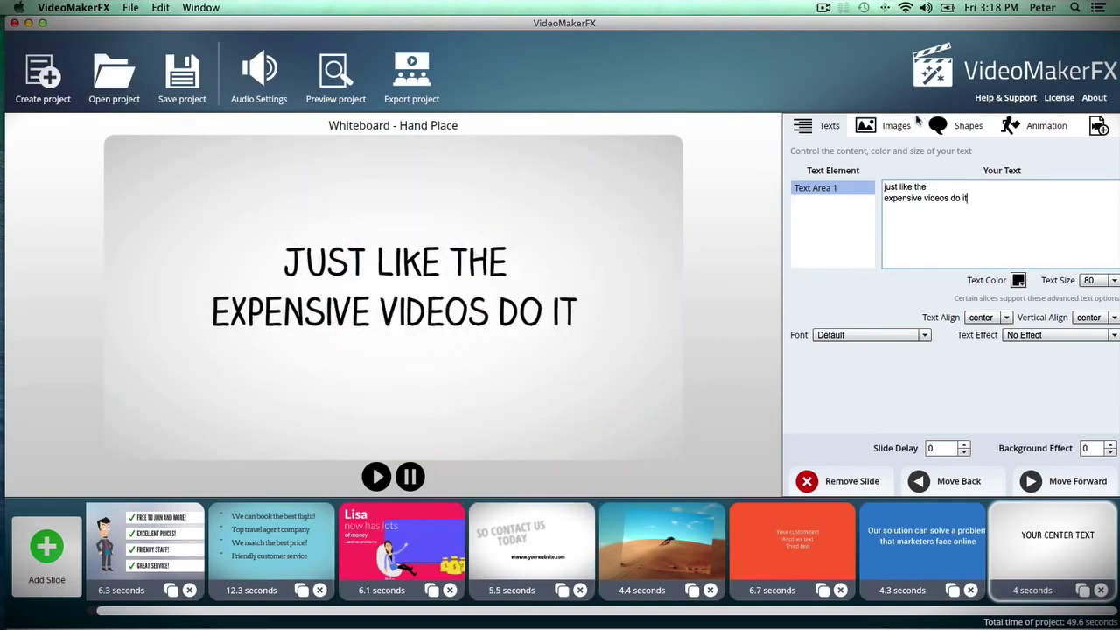
pyautogui.click(947, 128)
# Step: Give the slide an orange shape background and raise the background effect to 6
pyautogui.click(865, 173)
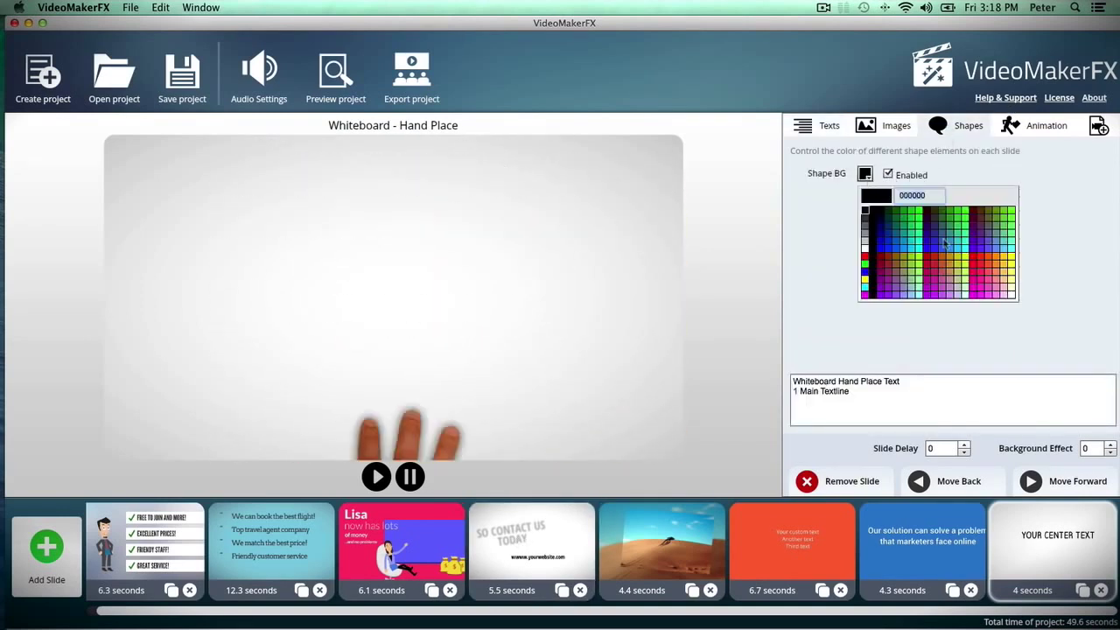
pyautogui.click(999, 259)
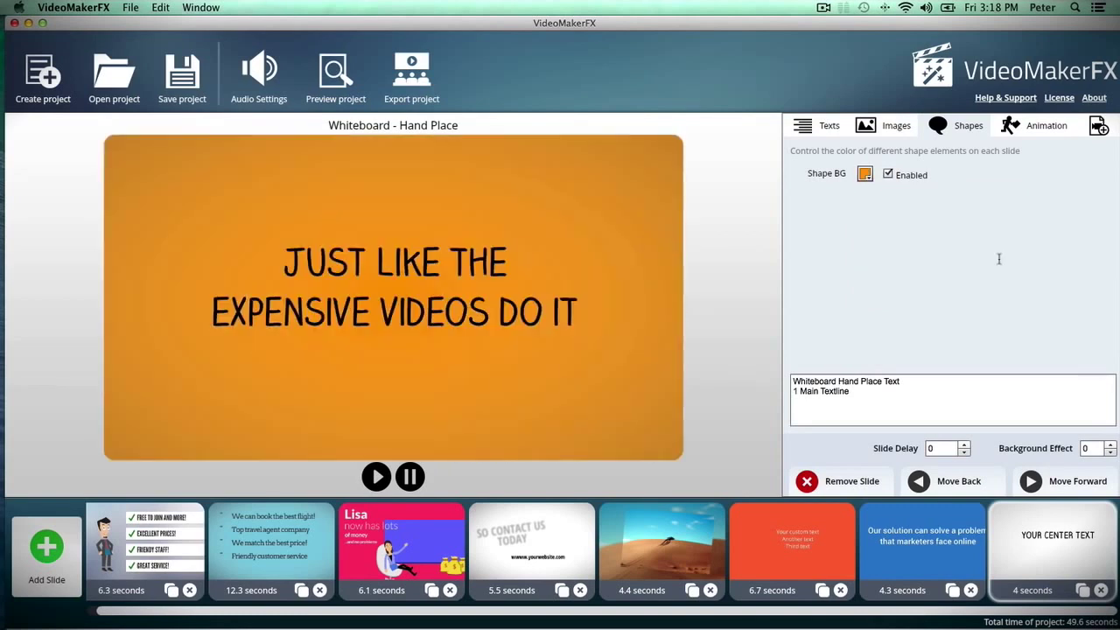
pyautogui.click(1110, 446)
pyautogui.click(1111, 445)
pyautogui.click(1110, 445)
pyautogui.click(1110, 445)
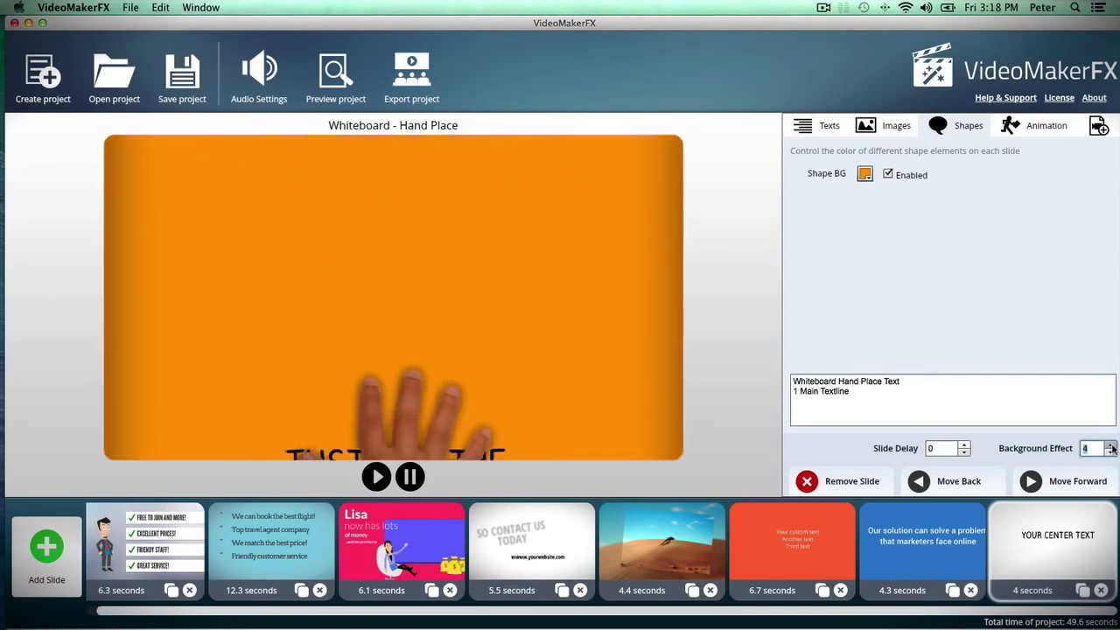
pyautogui.click(1111, 445)
pyautogui.click(1111, 445)
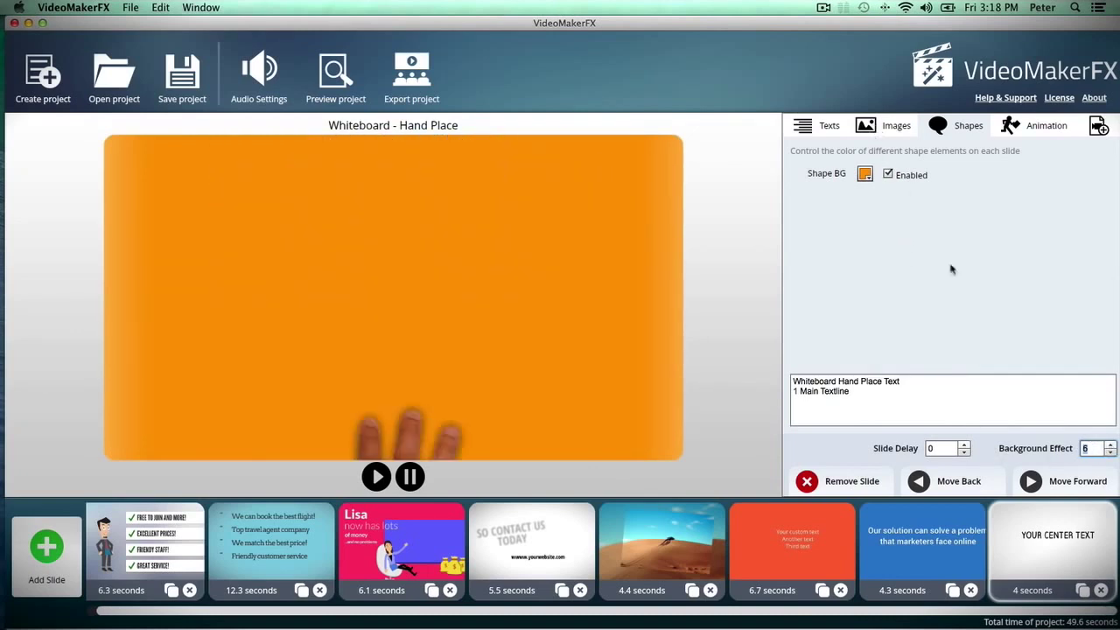
# Step: Change the shape background to white and open the Lisa slide
pyautogui.click(863, 175)
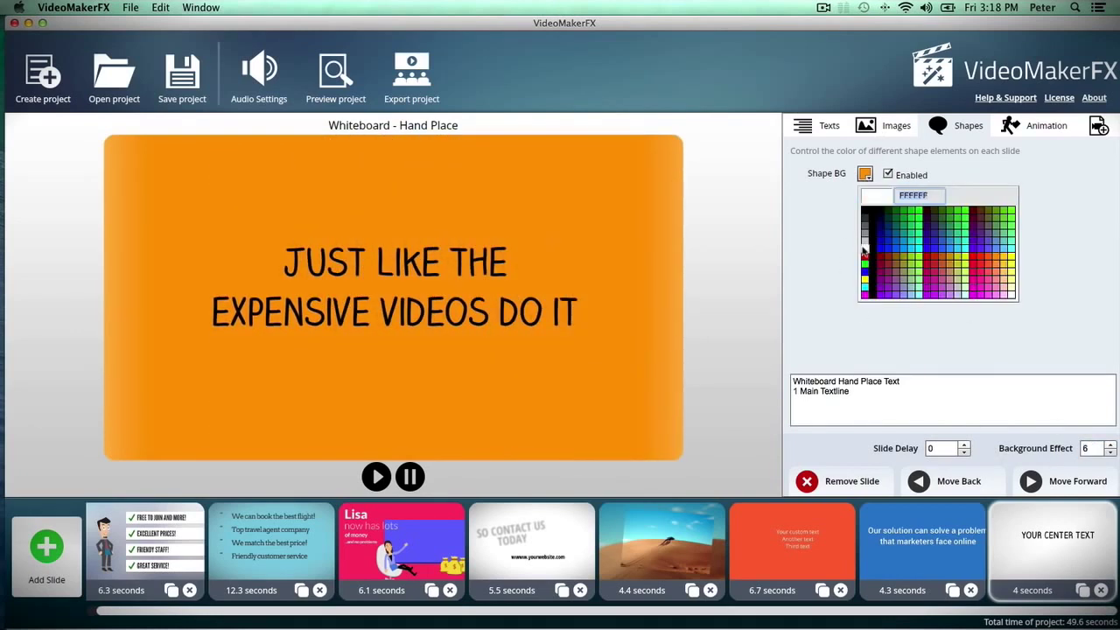
pyautogui.click(864, 251)
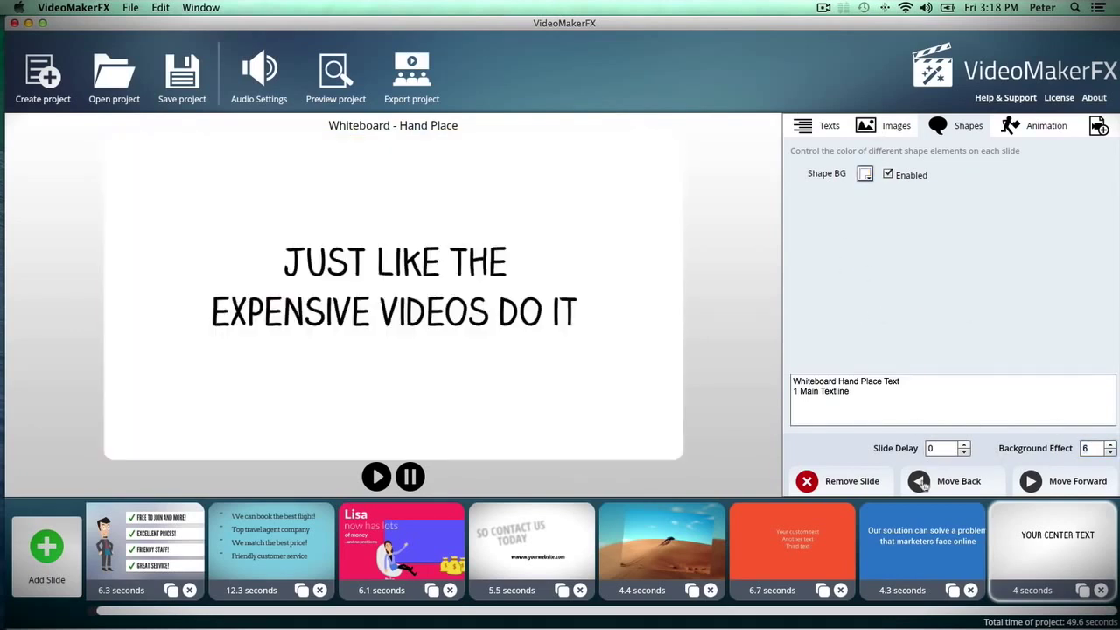
pyautogui.click(355, 557)
# Step: Colour the Lisa slide's first shape orange-red and its background dark blue
pyautogui.click(865, 198)
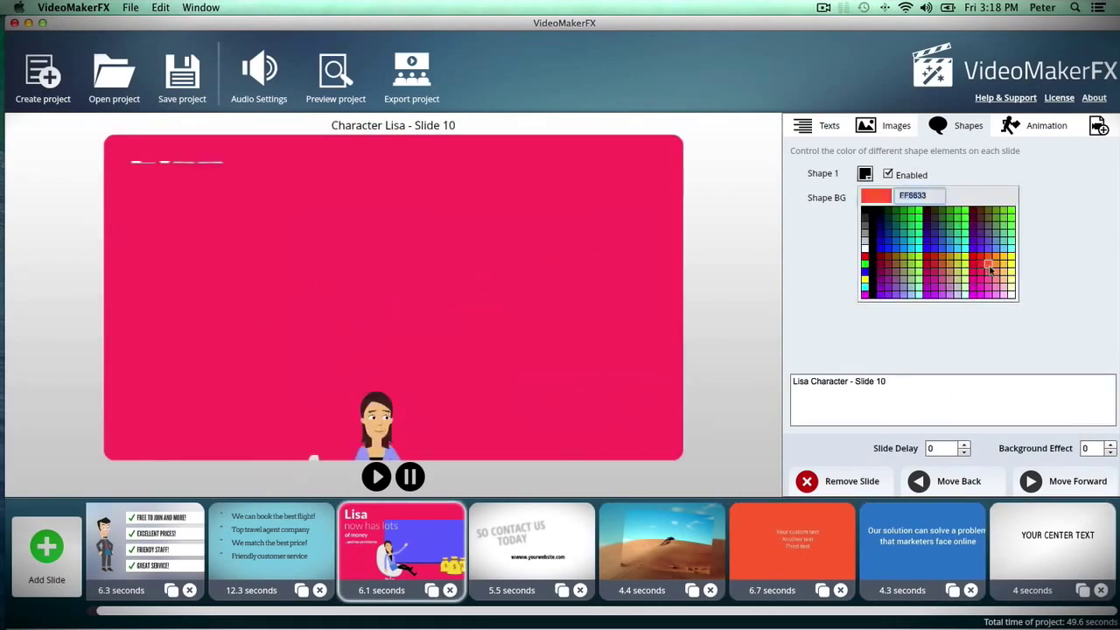
pyautogui.click(989, 269)
pyautogui.click(864, 198)
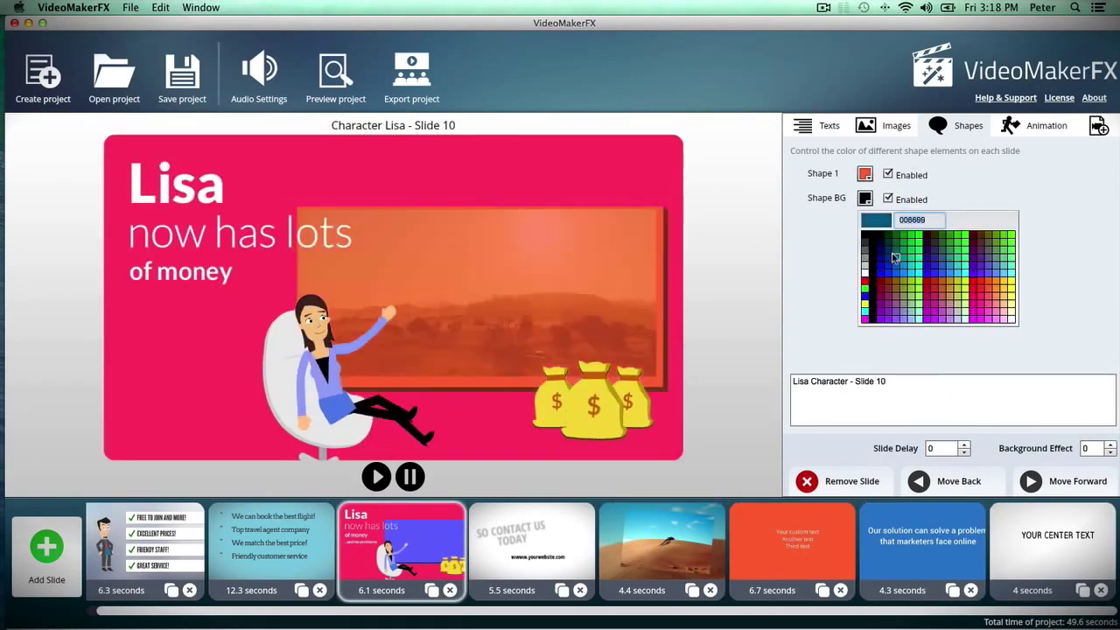
pyautogui.click(895, 257)
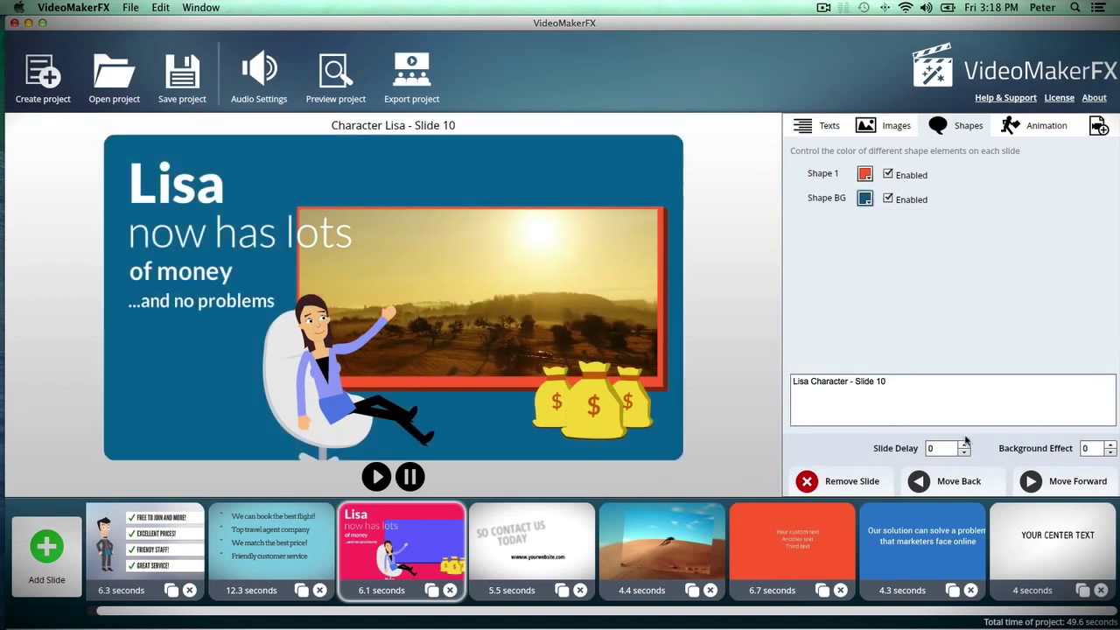
# Step: Raise the background effect to 6 and open the 3D Text Effect Headline slide
pyautogui.click(1108, 446)
pyautogui.click(1109, 445)
pyautogui.click(1108, 445)
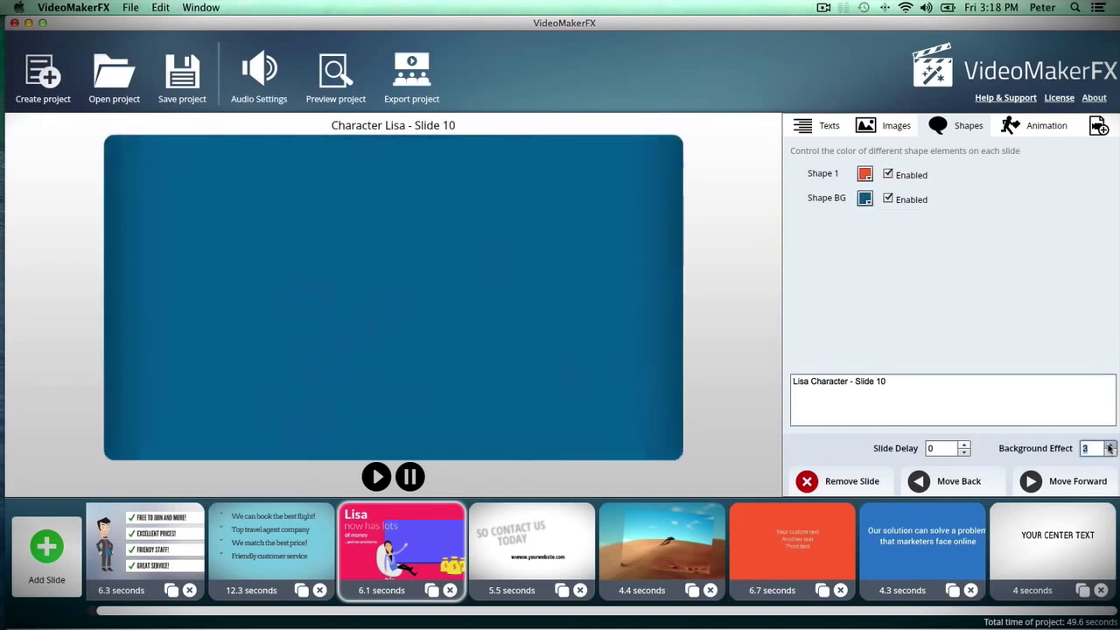
pyautogui.click(1109, 445)
pyautogui.click(1109, 446)
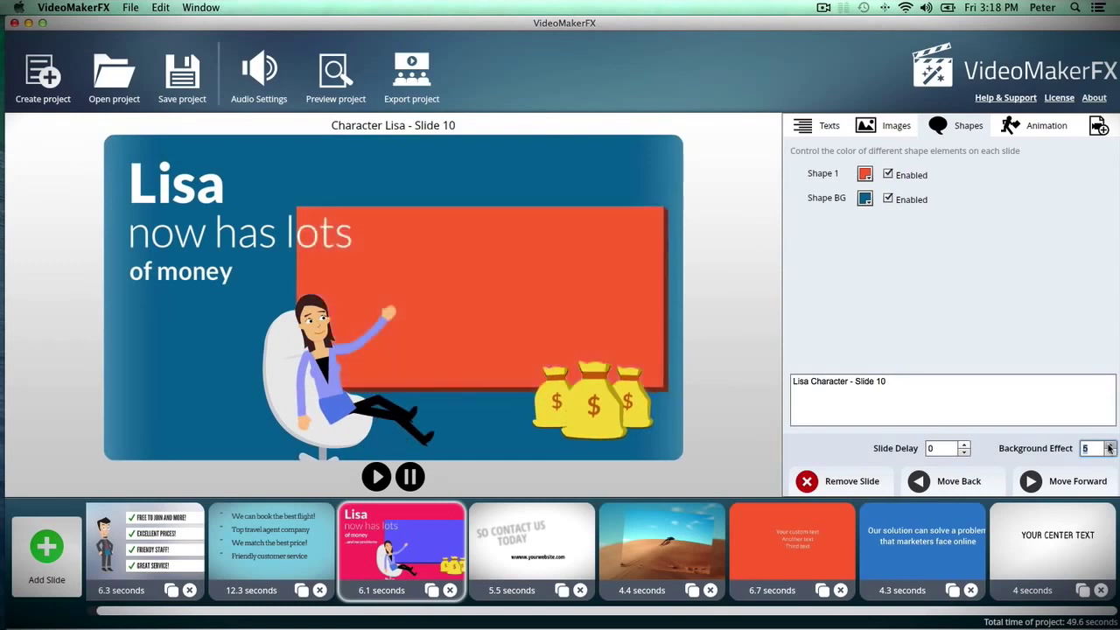
pyautogui.click(1109, 446)
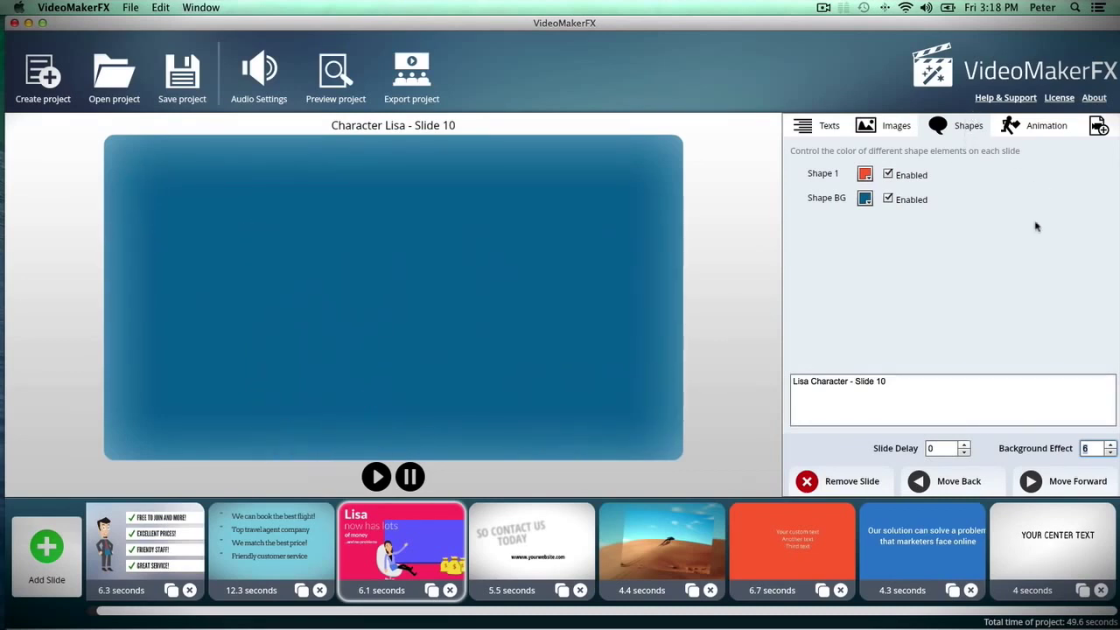
pyautogui.click(940, 525)
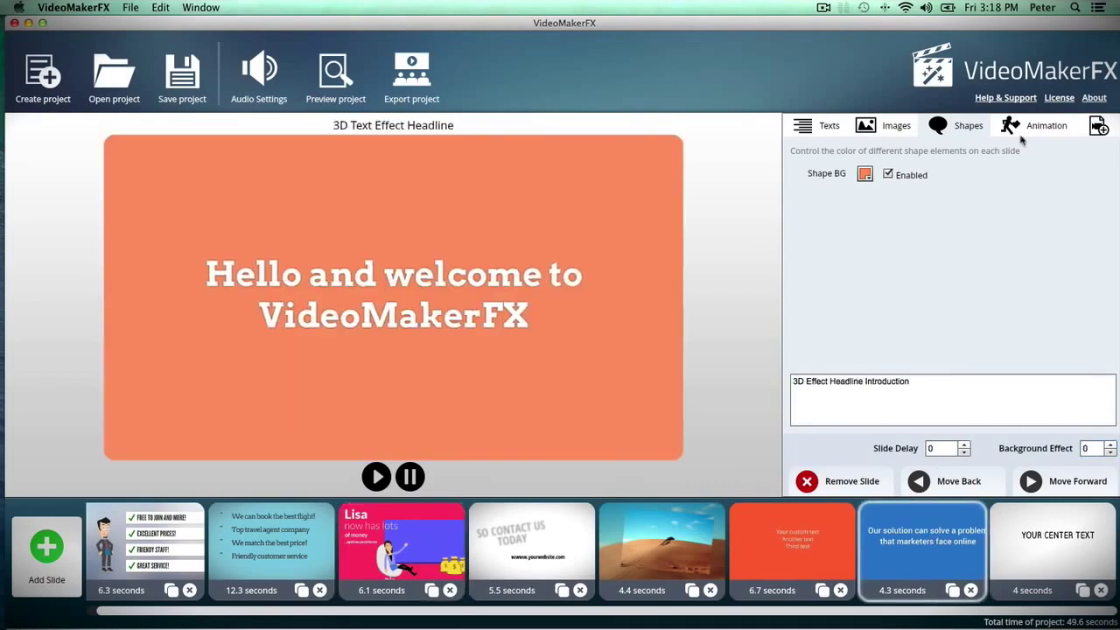
# Step: Set the headline slide's Animation 1 to style 5 with white bokeh, then open Audio Settings
pyautogui.click(1033, 122)
pyautogui.click(889, 169)
pyautogui.click(889, 169)
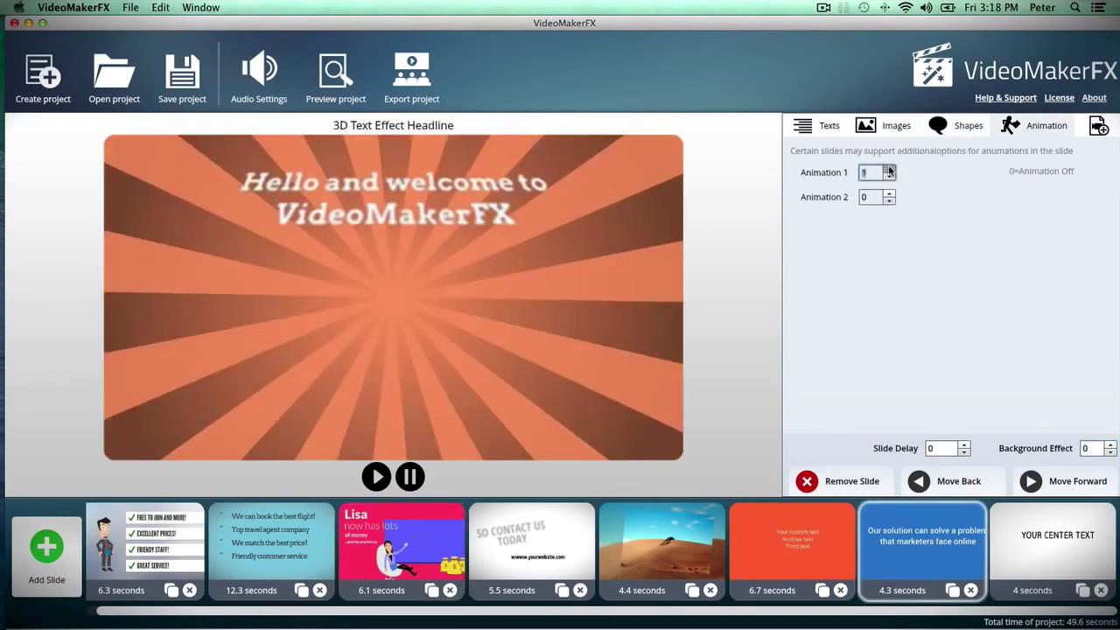
pyautogui.click(889, 169)
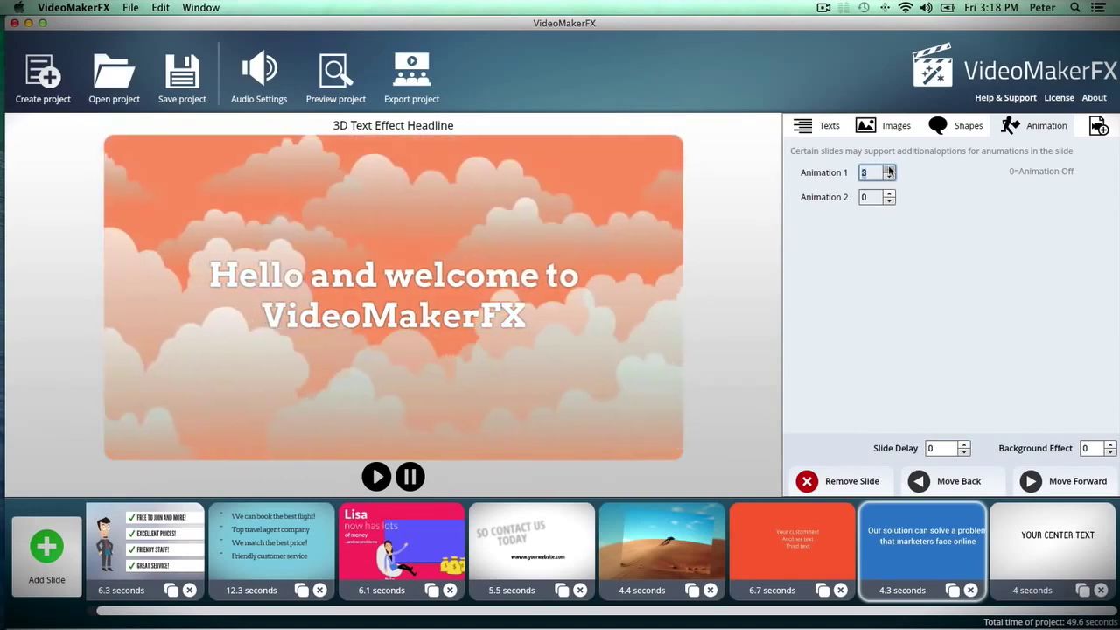
pyautogui.click(889, 169)
pyautogui.click(889, 169)
pyautogui.click(889, 169)
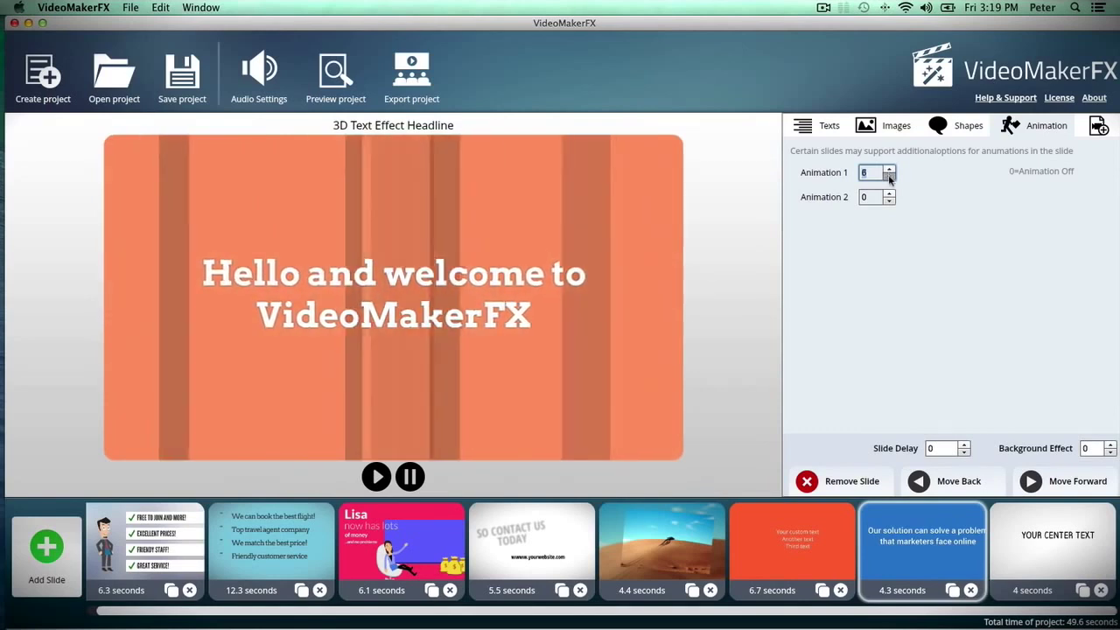
pyautogui.click(889, 176)
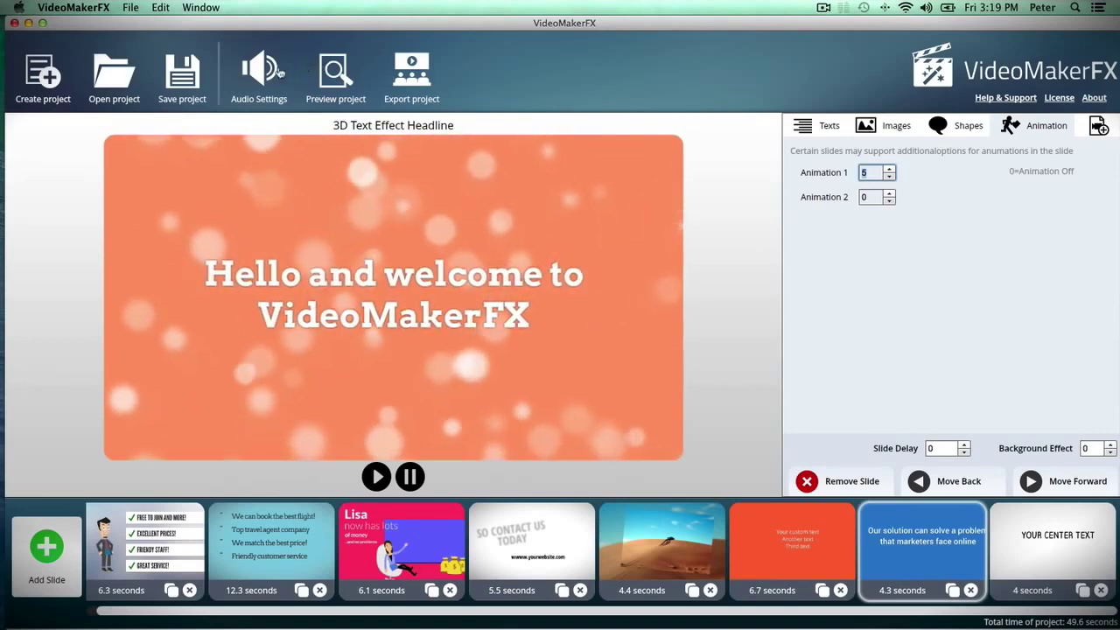
pyautogui.click(279, 72)
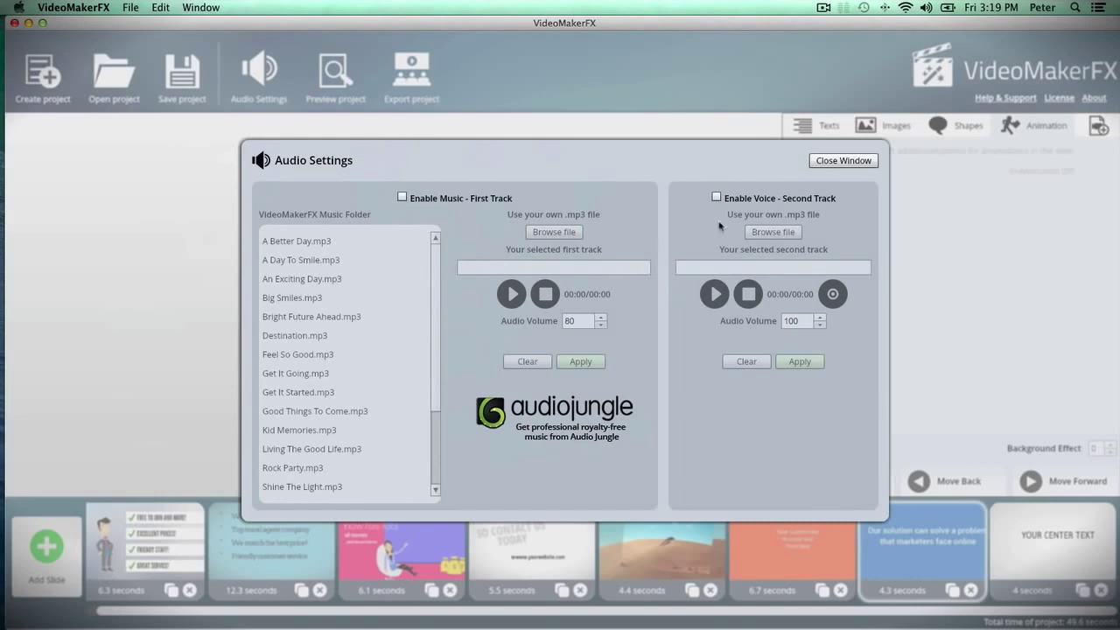
# Step: Export the project from slide 1 as a 1280 x 720 (HD) video at Average quality
pyautogui.click(843, 161)
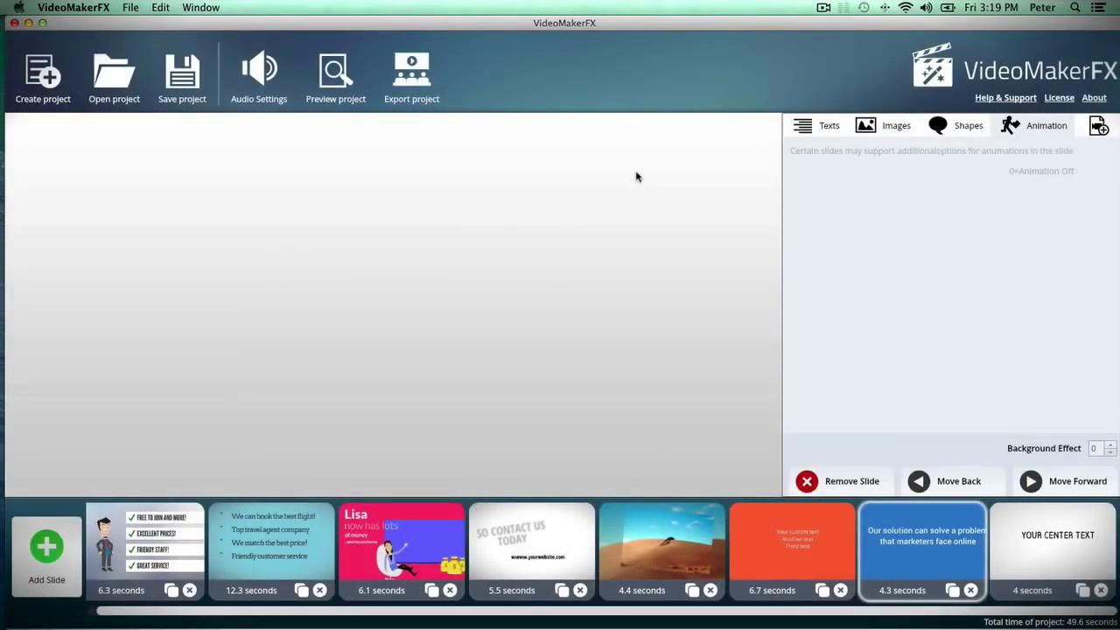
pyautogui.click(137, 543)
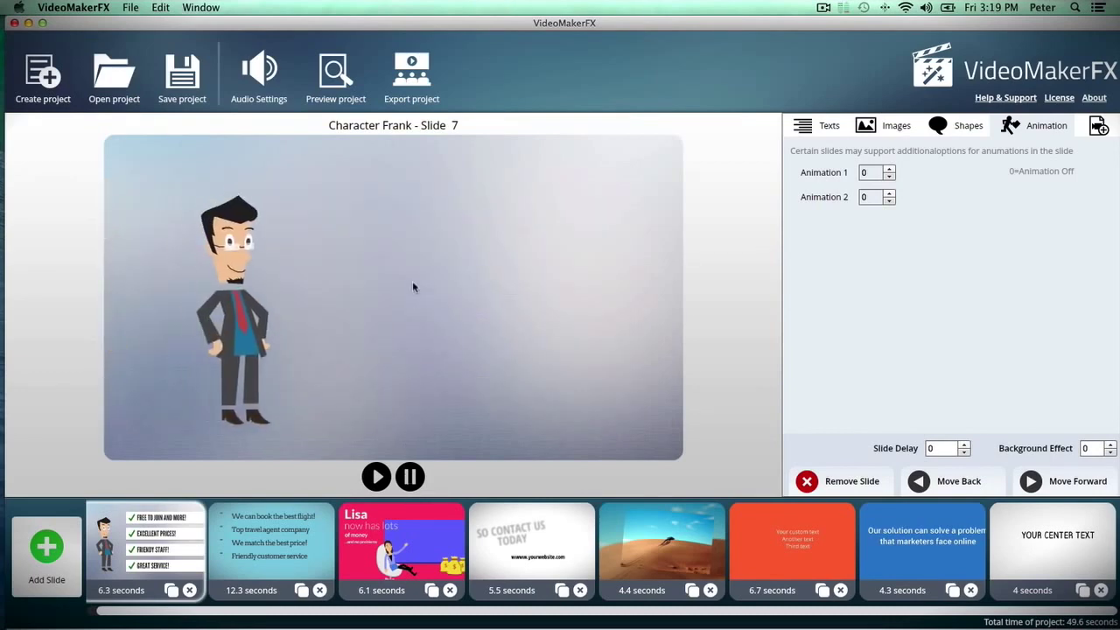
pyautogui.click(412, 79)
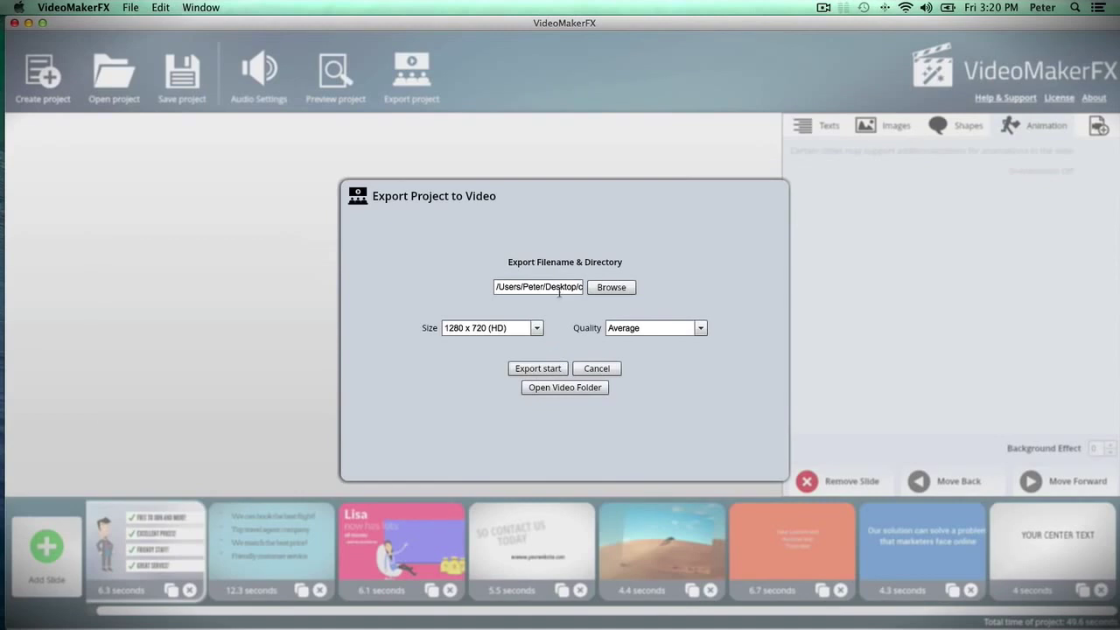
pyautogui.click(551, 368)
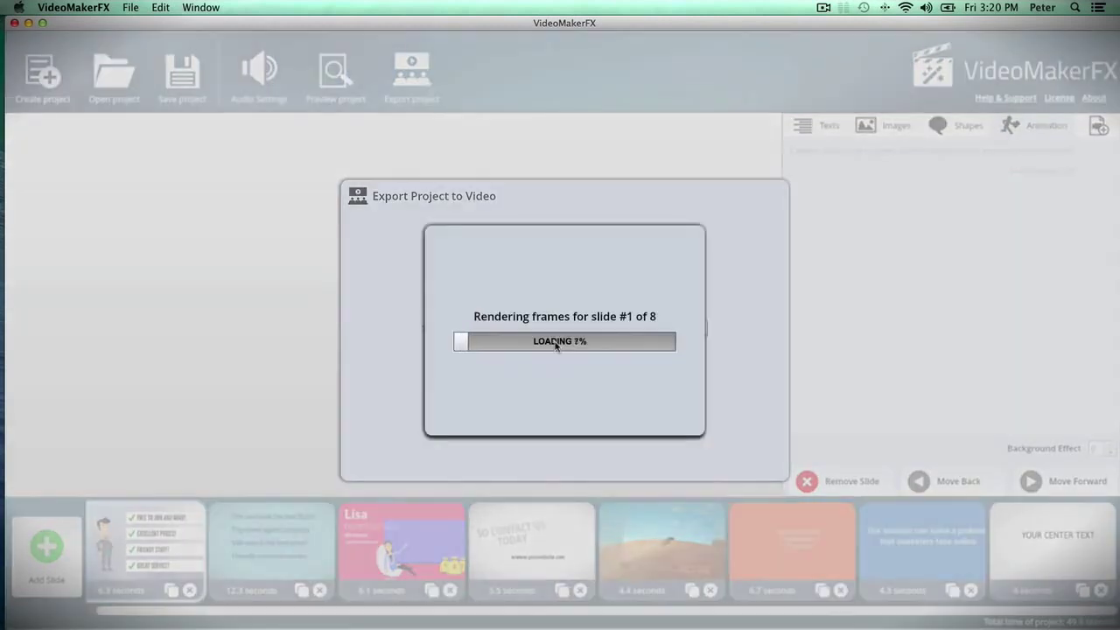